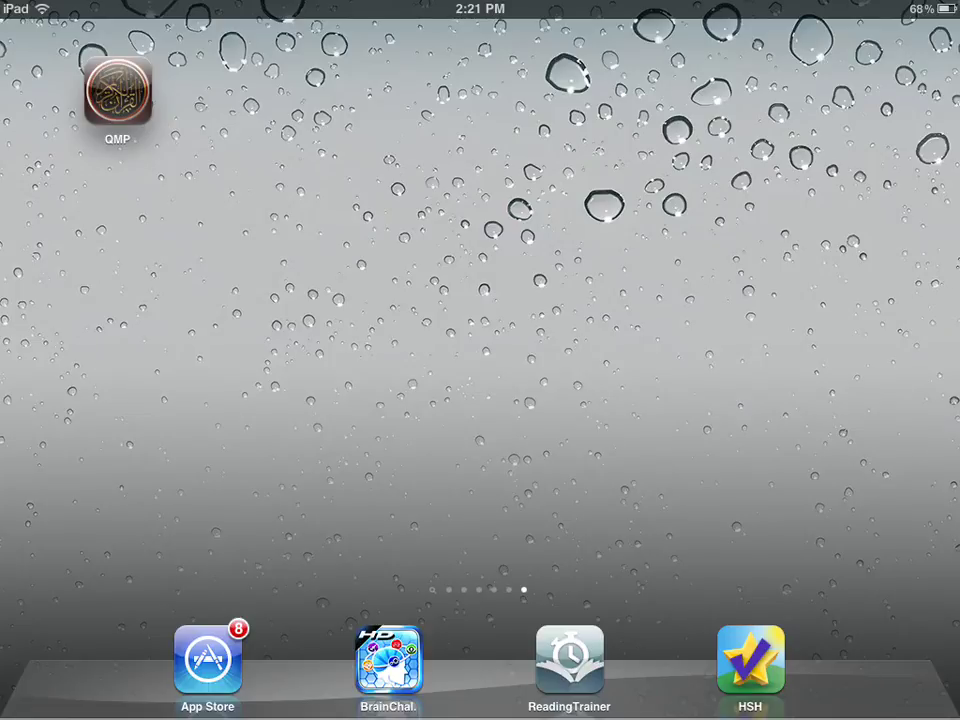
Launch QMP and scroll the user slot list down and back up to Slot 1
left_click(117, 92)
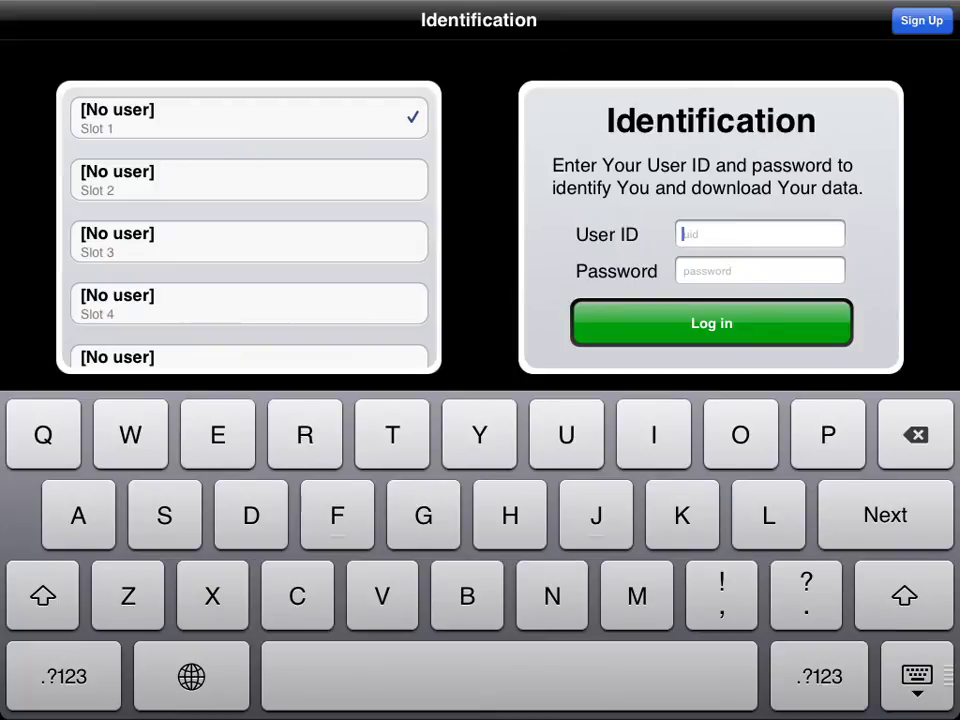
mouse_move(154, 173)
left_mouse_down()
mouse_move(154, 73)
mouse_move(144, 223)
mouse_move(150, 77)
mouse_move(137, 186)
mouse_move(99, 137)
mouse_move(111, 214)
mouse_move(107, 51)
left_mouse_up()
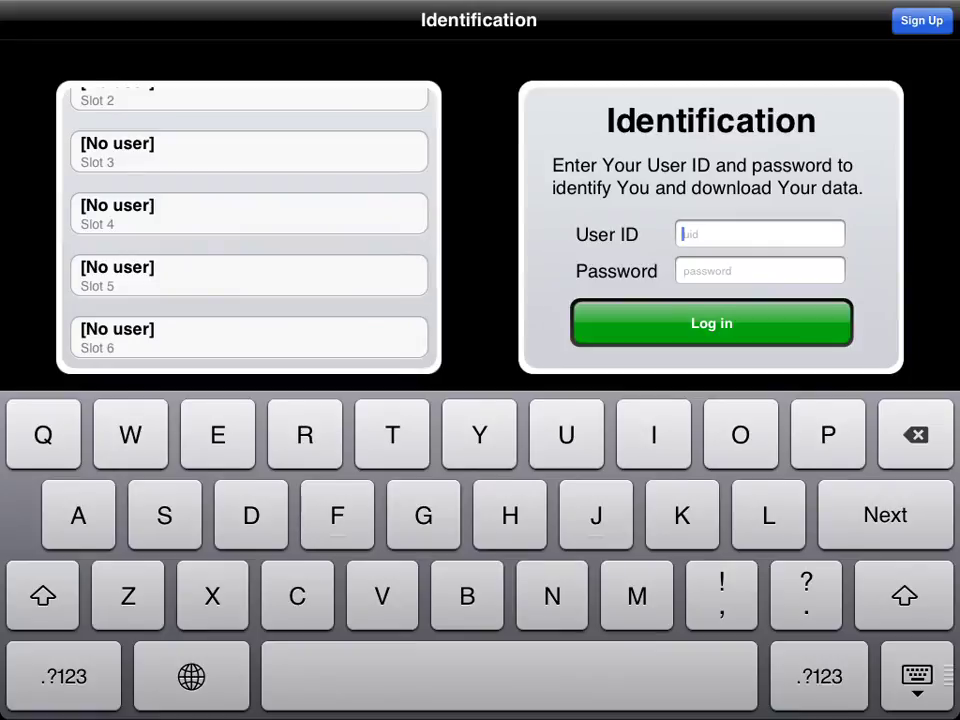
left_click_drag(289, 211, 289, 287)
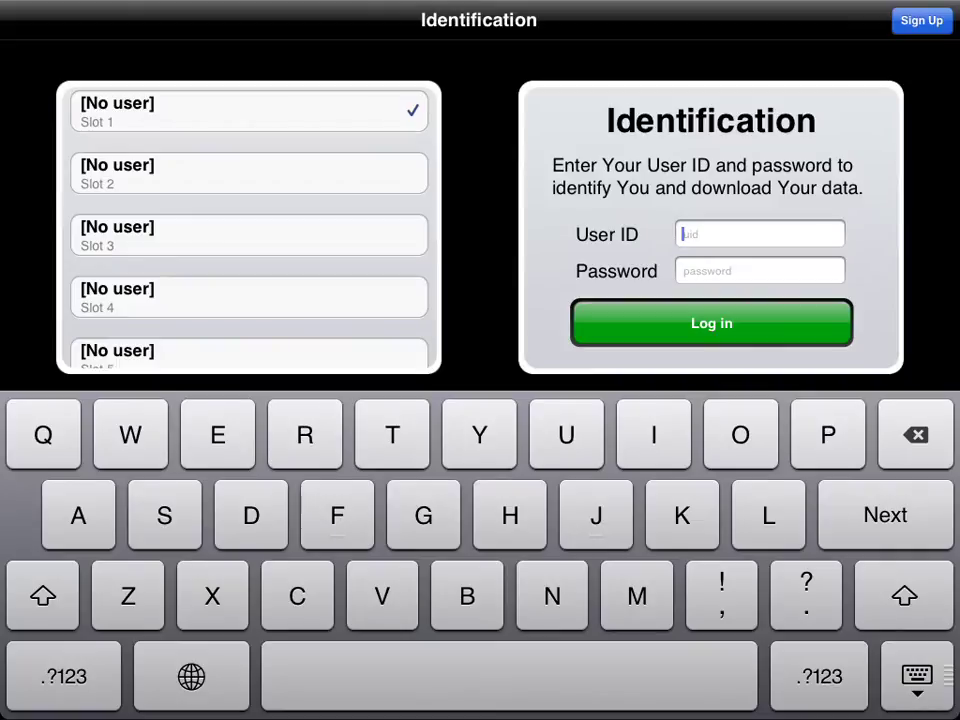
Open the Sign Up registration form and enter the new user ID
left_click(921, 20)
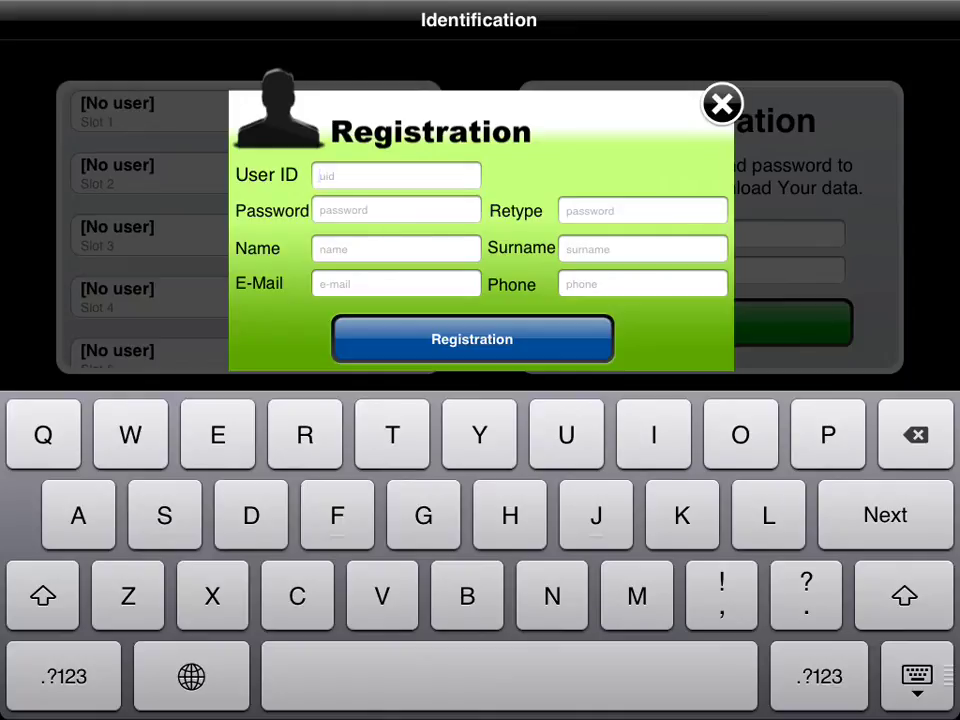
type("test")
left_click(64, 676)
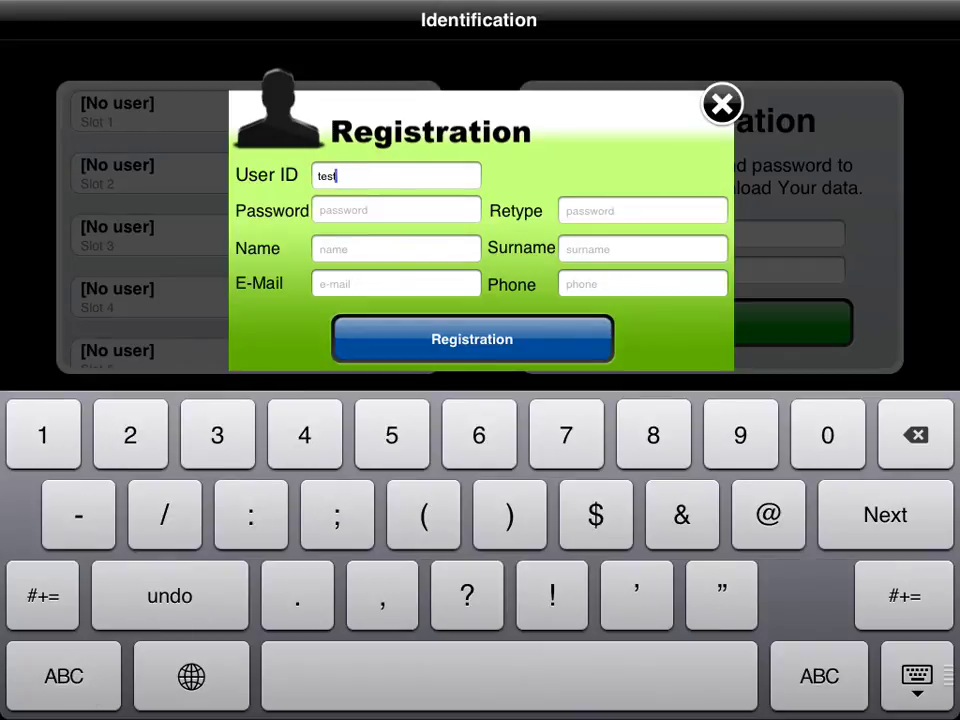
type("14454")
Enter the account password and retype it in the Retype field
left_click(396, 210)
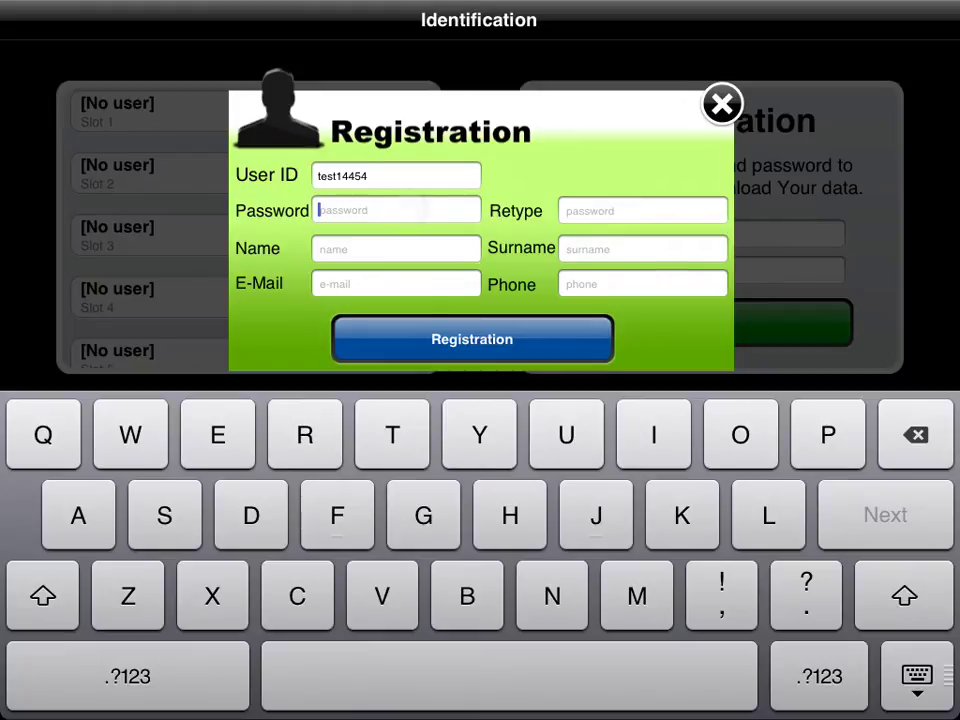
left_click(154, 677)
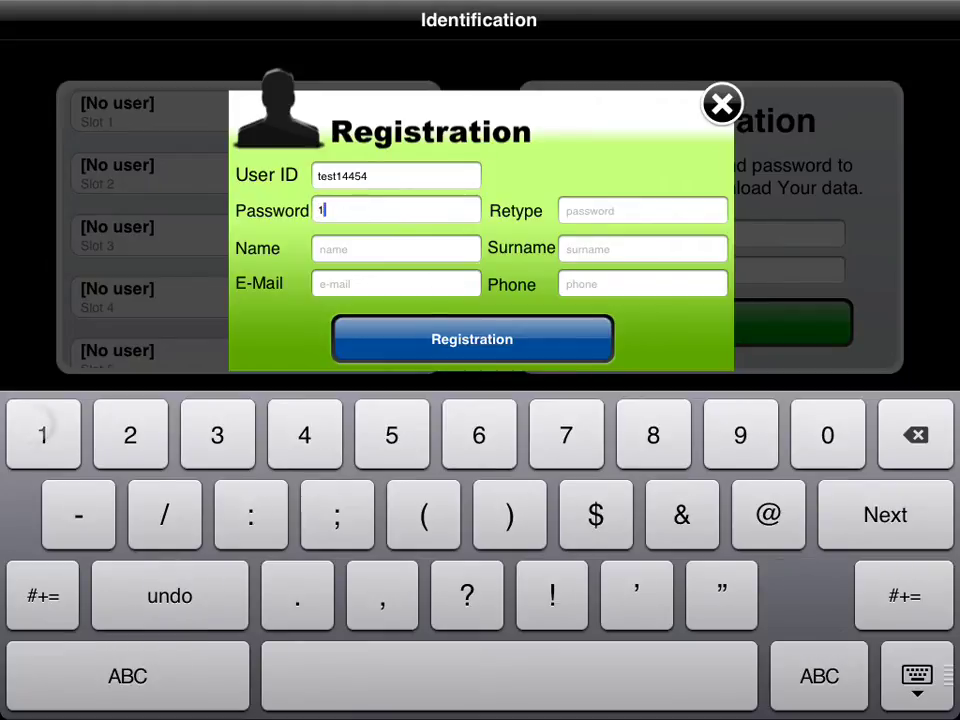
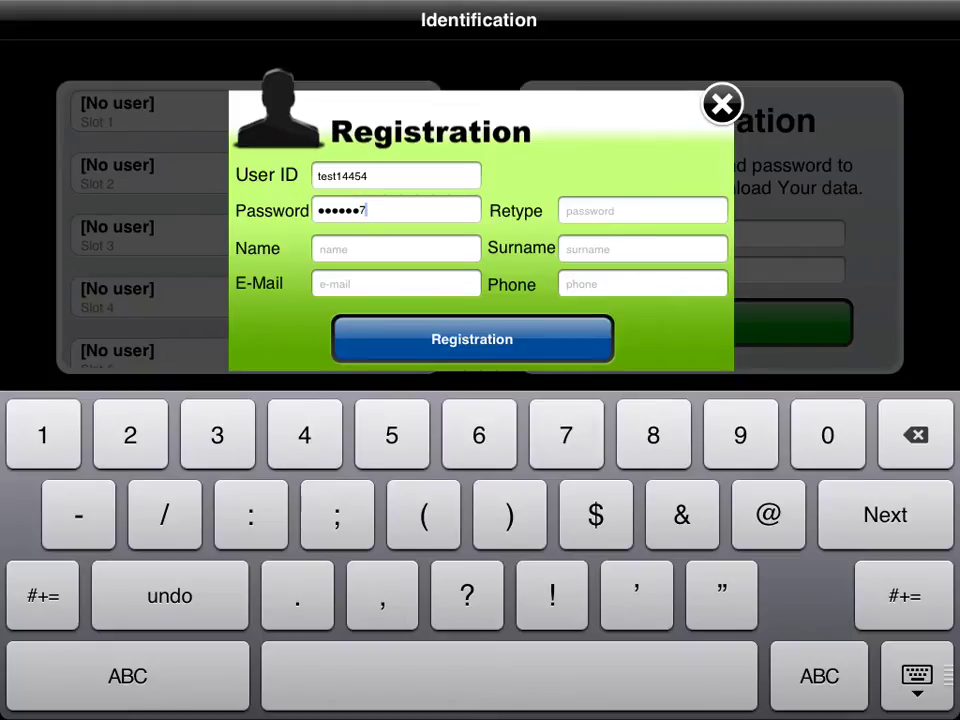
left_click(626, 210)
left_click(128, 677)
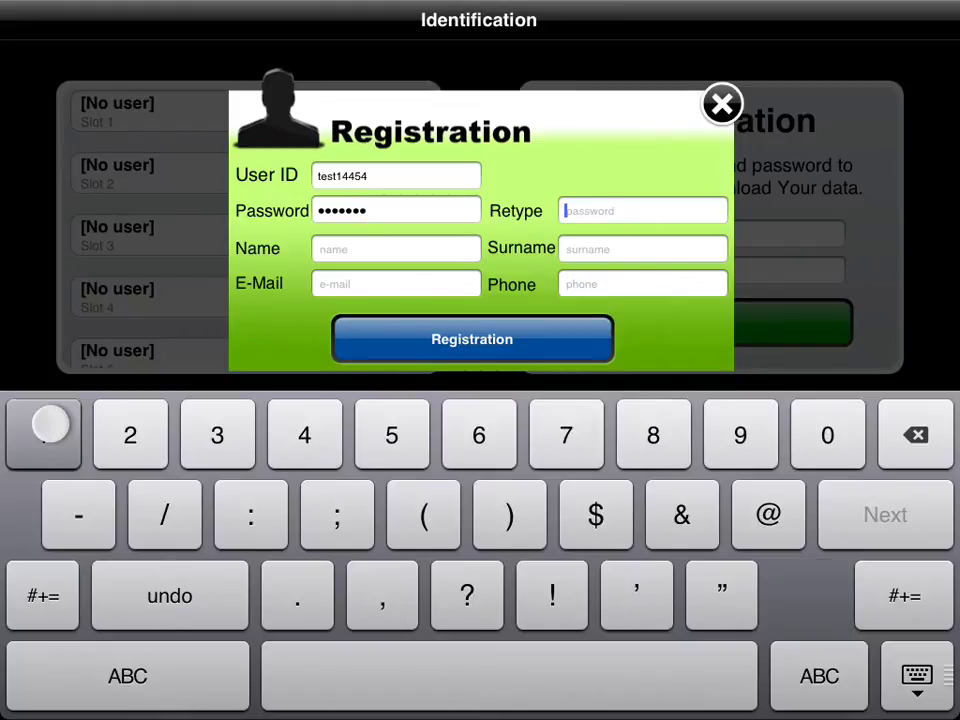
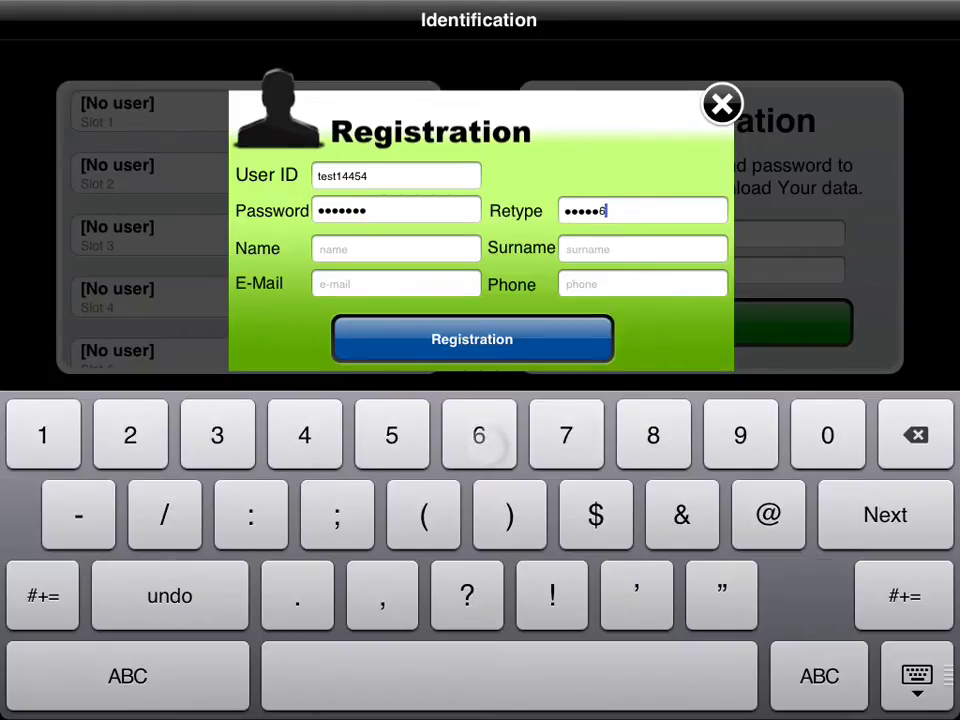
left_click(392, 242)
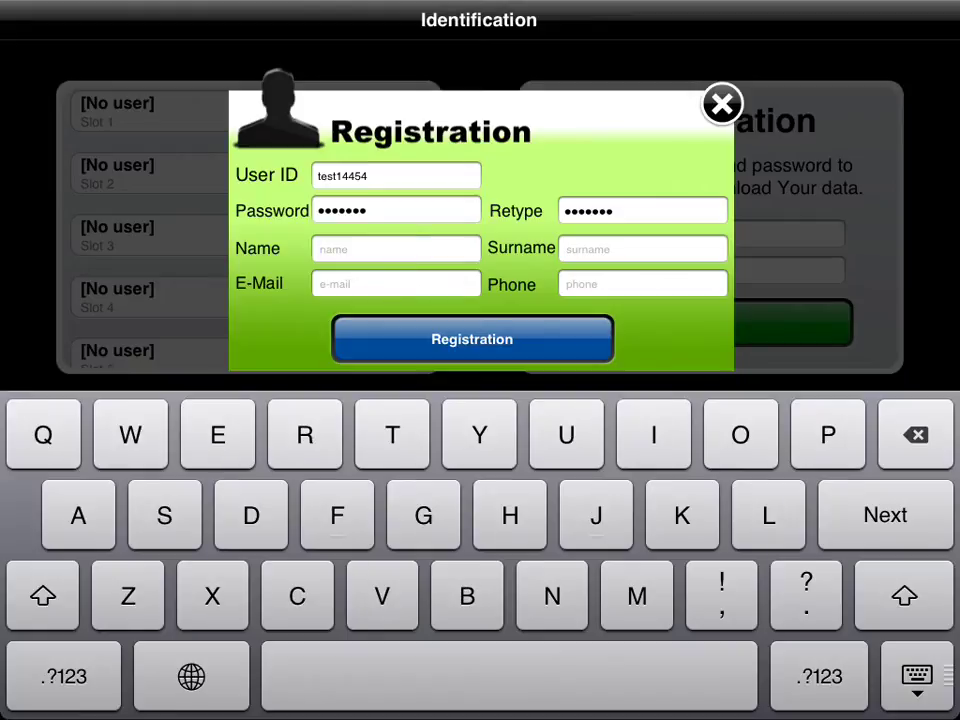
Enter the user's first name and surname, fixing the surname typo, and start the e-mail address
left_click(653, 247)
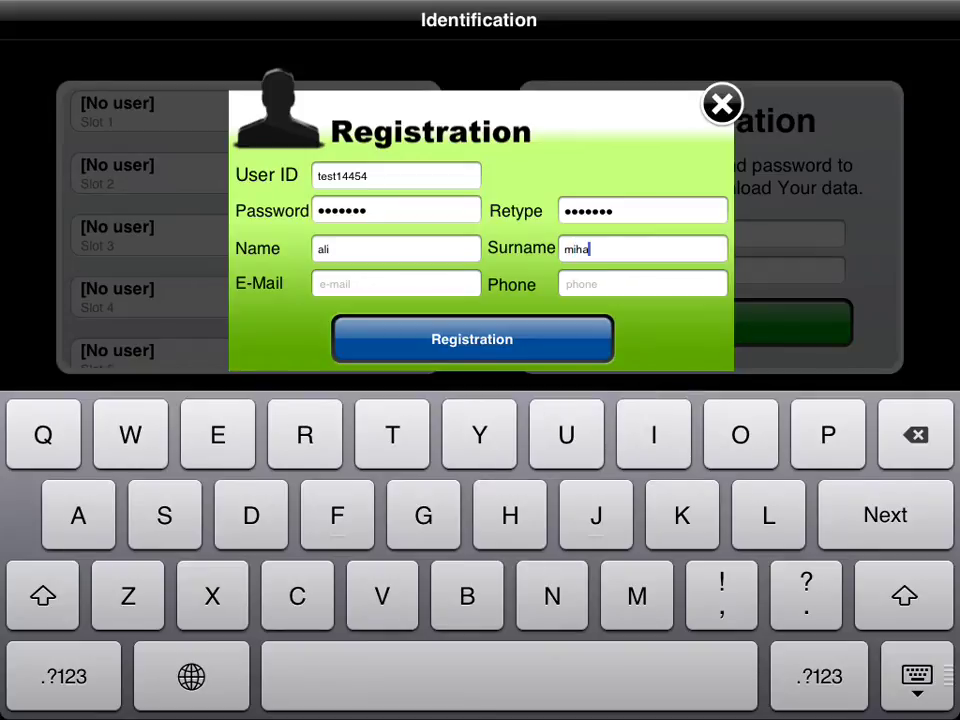
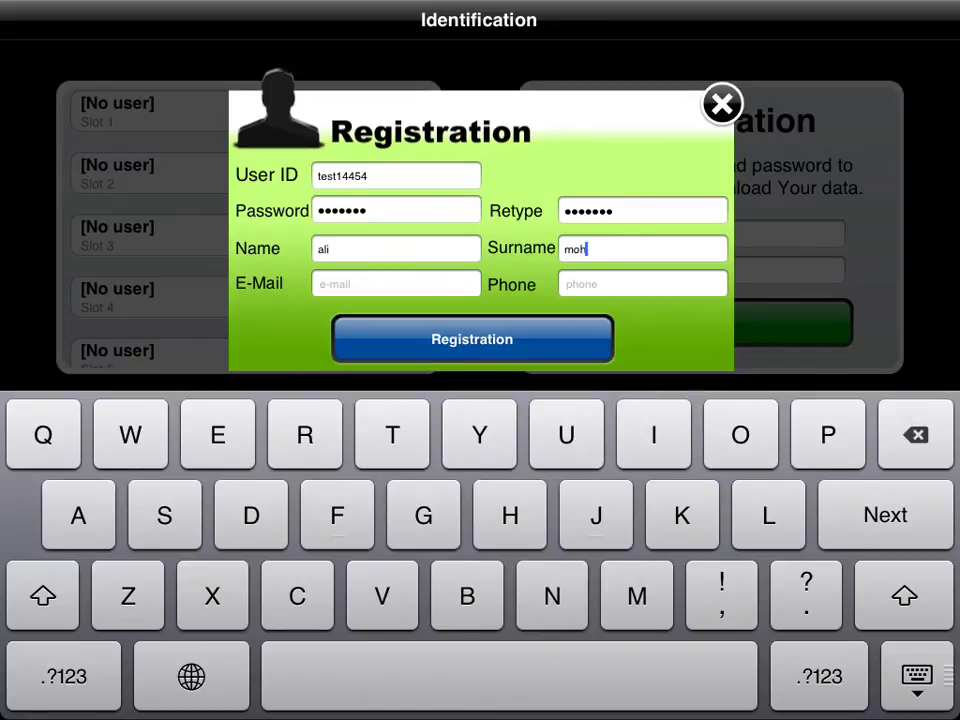
left_click(386, 290)
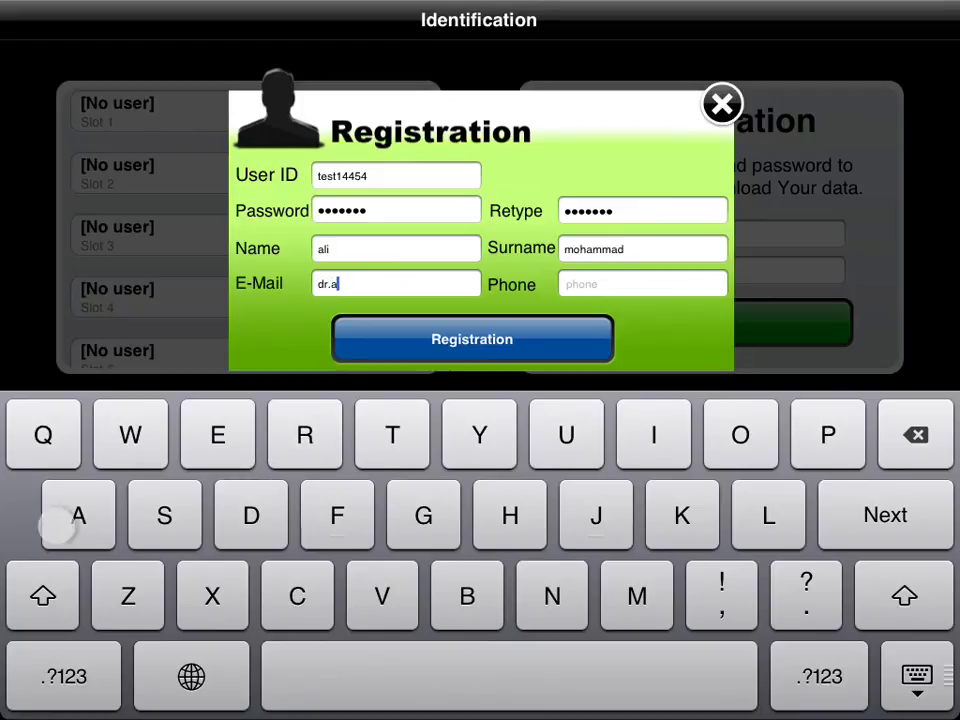
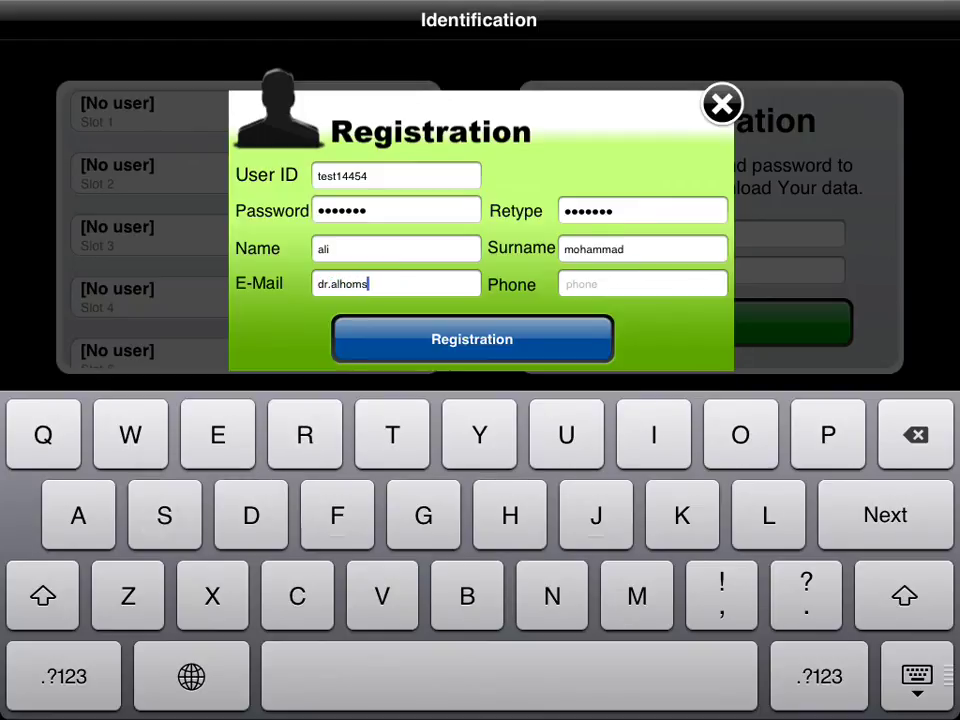
Complete the e-mail address with its digit, @ sign and gmail.com domain
left_click(63, 676)
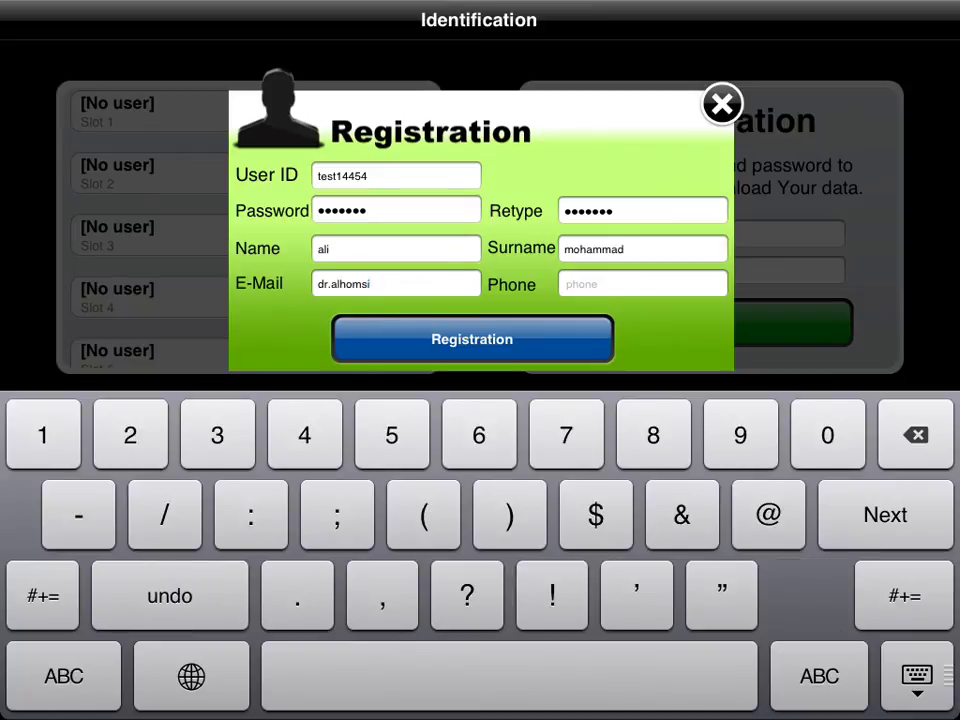
left_click(63, 676)
left_click(63, 676)
left_click(63, 676)
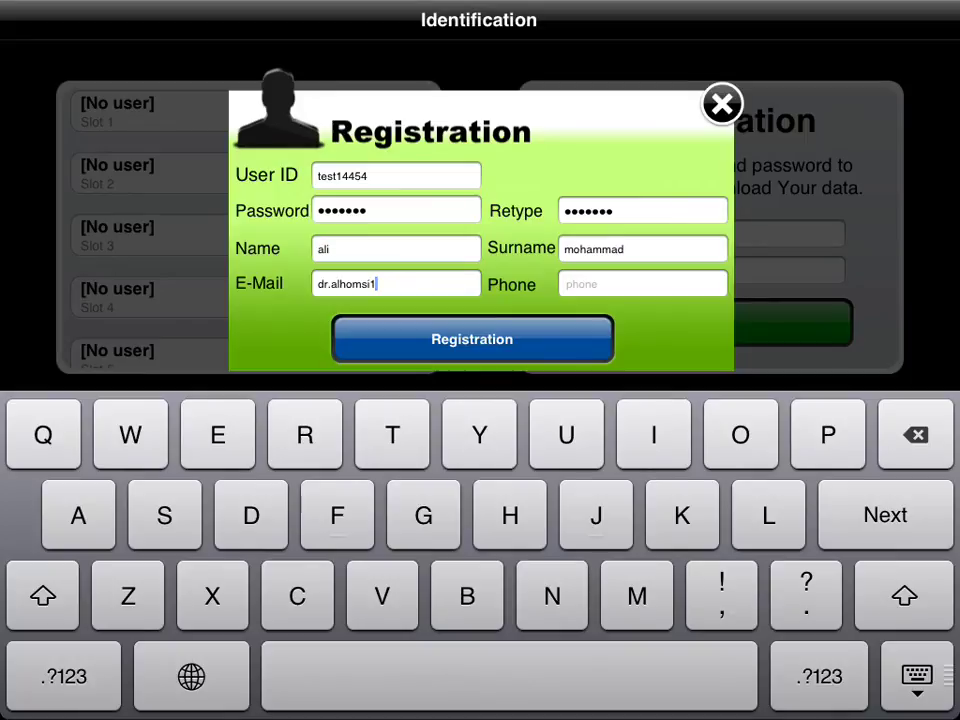
left_click(63, 676)
left_click(63, 676)
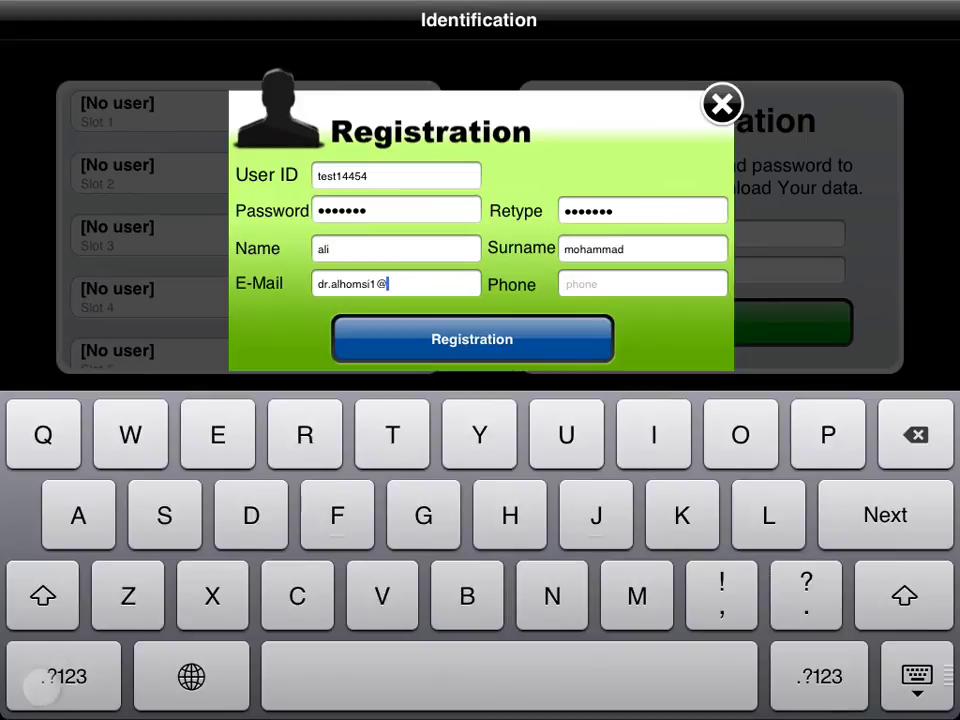
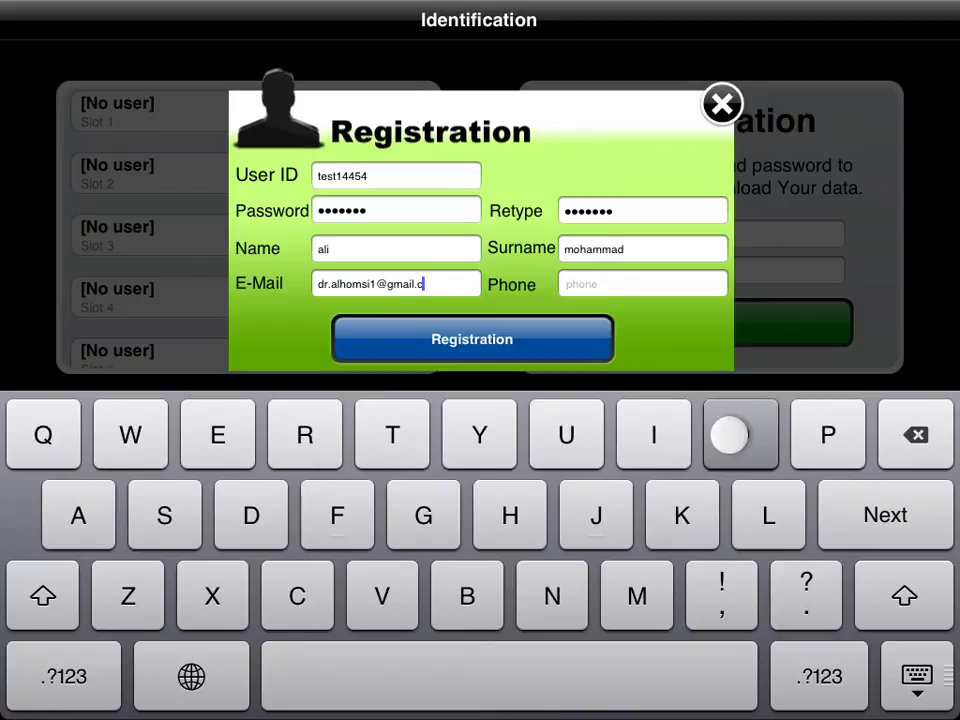
Enter the phone number, correcting a mistyped digit, and submit the registration
left_click(885, 514)
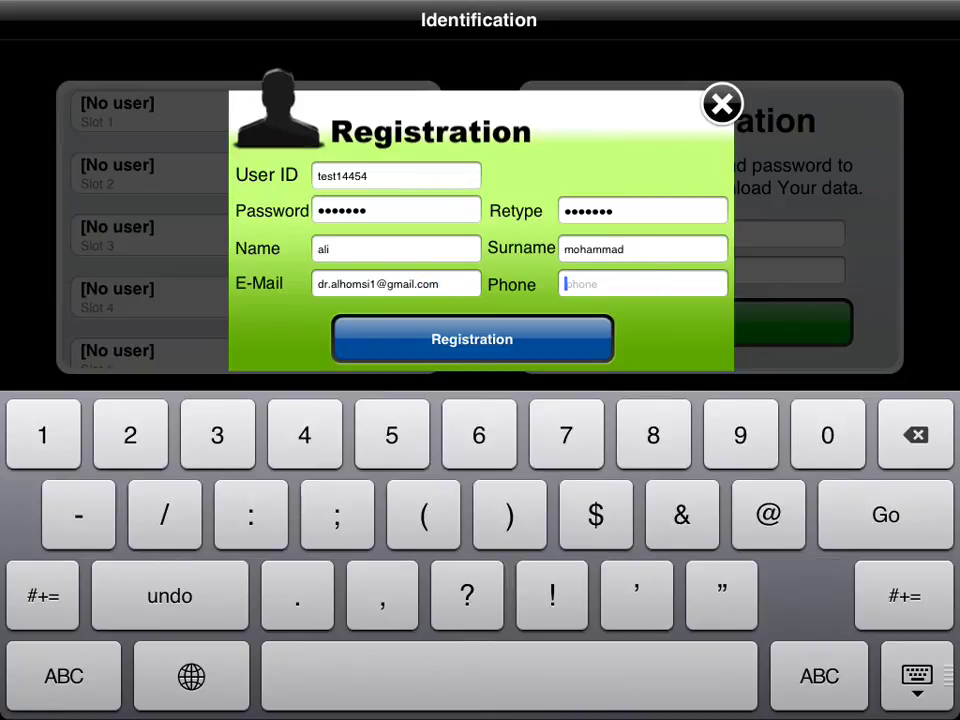
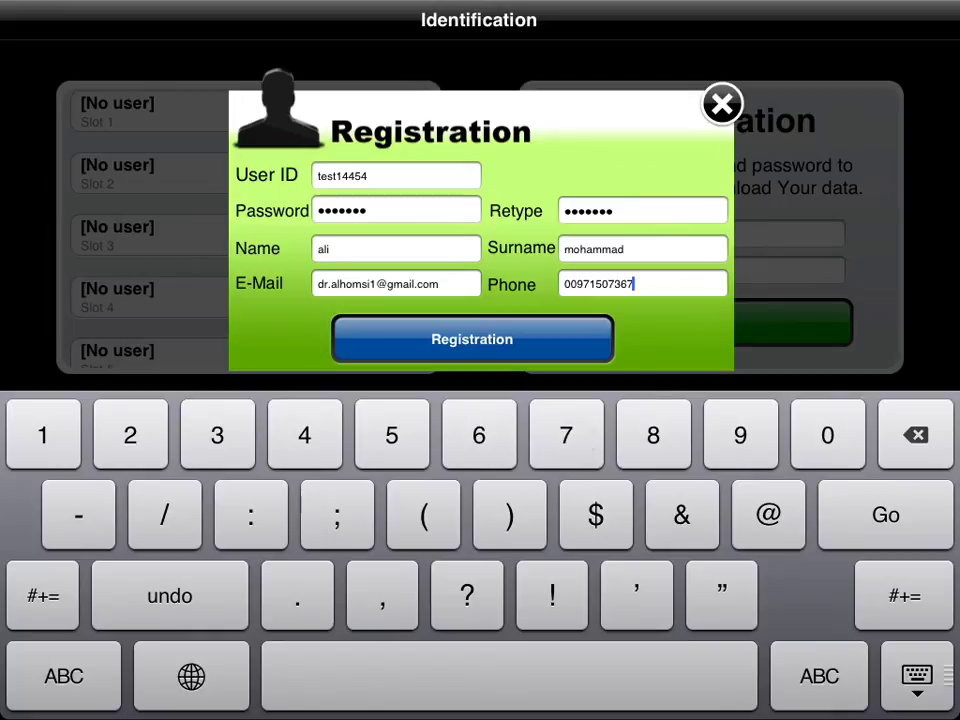
left_click(535, 332)
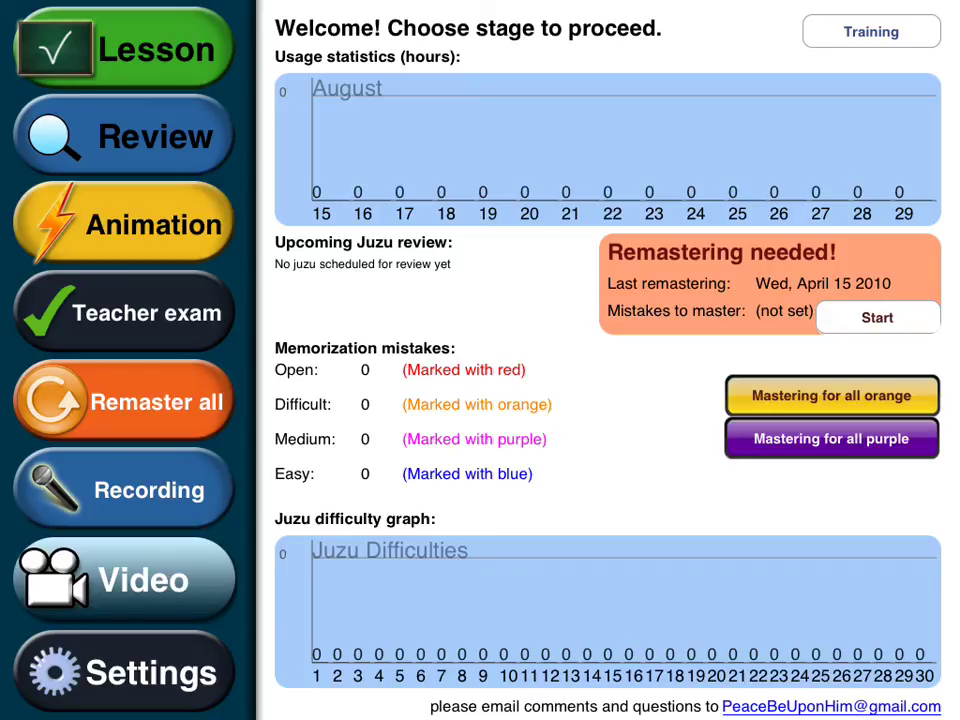
Choose Change User ID under Settings' Profile section to trigger the 'Save current progress?' prompt
left_click(146, 671)
scroll(474, 430, "down", 5)
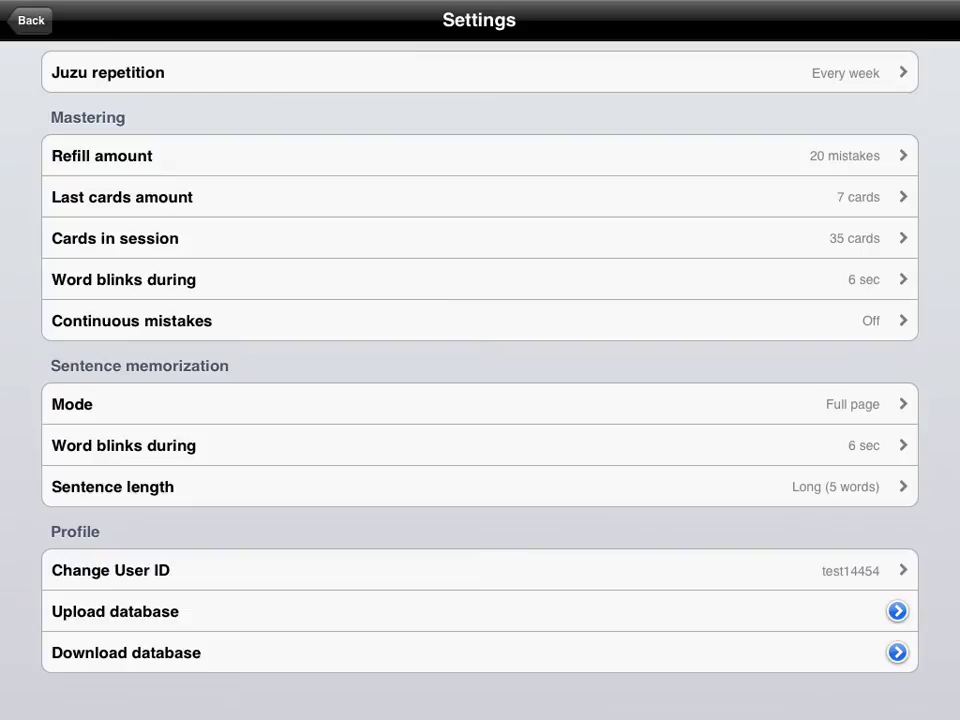
mouse_move(636, 232)
left_mouse_down()
mouse_move(636, 300)
mouse_move(572, 585)
mouse_move(570, 478)
mouse_move(631, 240)
left_mouse_up()
left_click(407, 566)
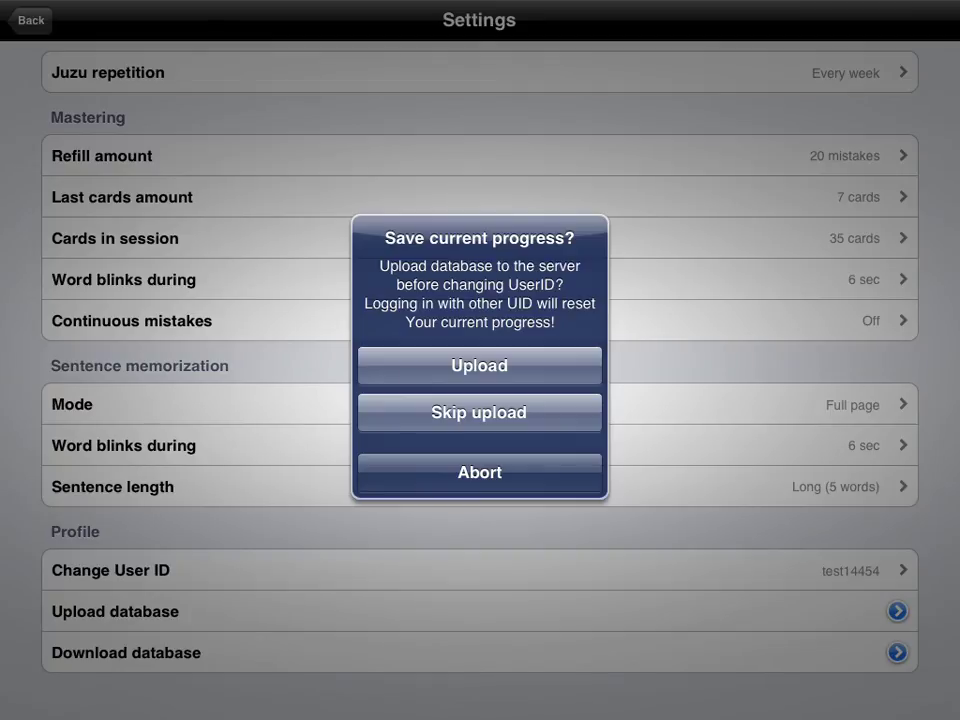
Skip the progress upload, toggle between empty Slot 2 and Slot 1, and continue as the Slot 1 user
left_click(525, 418)
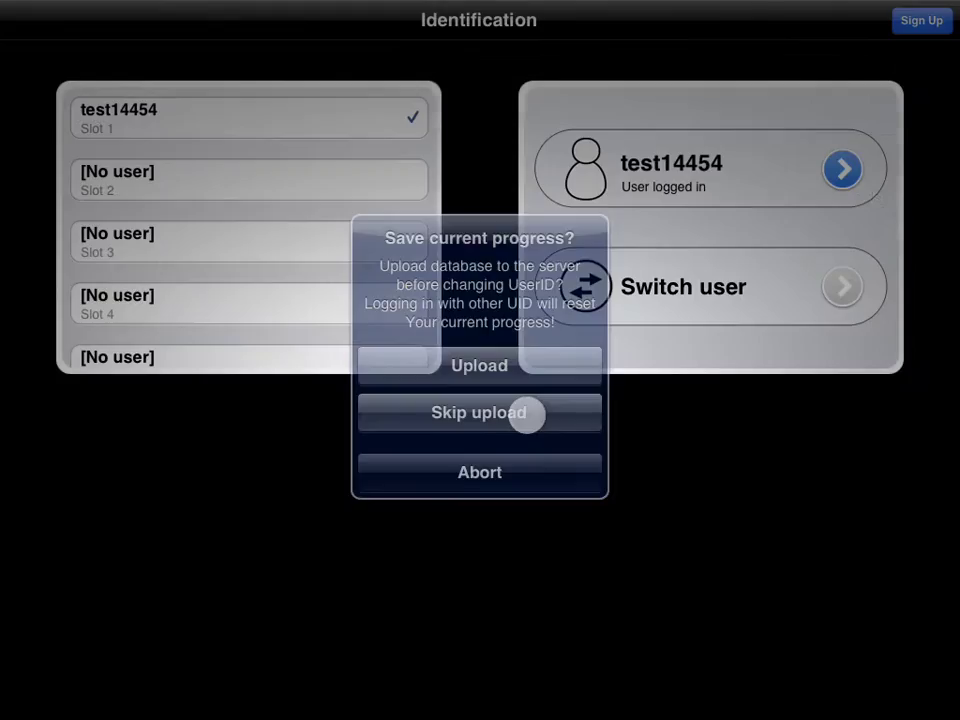
left_click(268, 169)
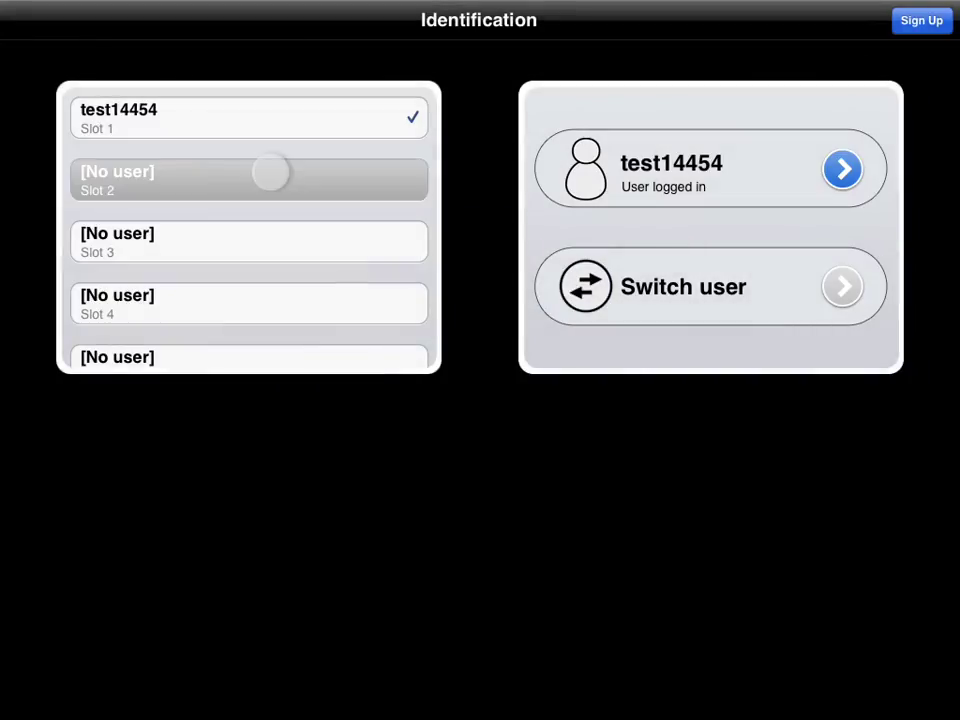
left_click(322, 114)
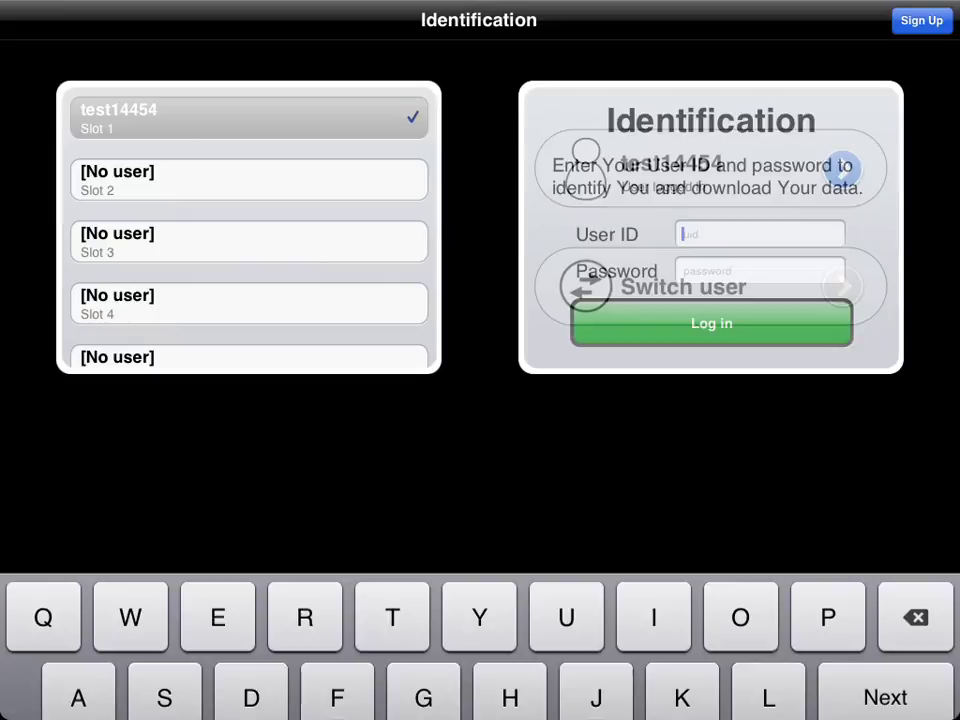
left_click(313, 193)
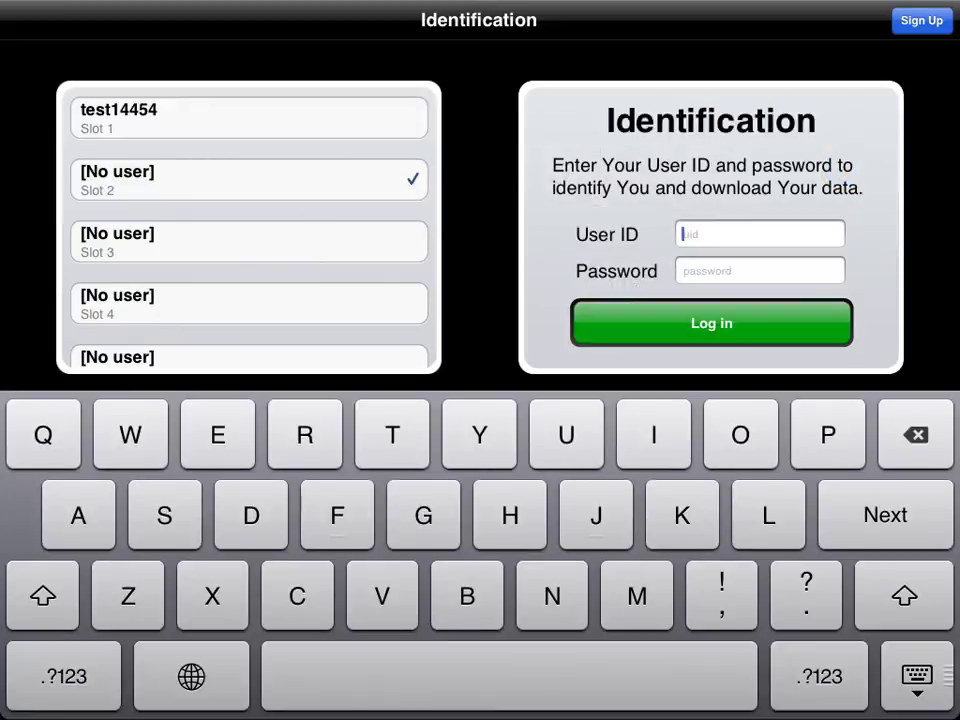
left_click(321, 107)
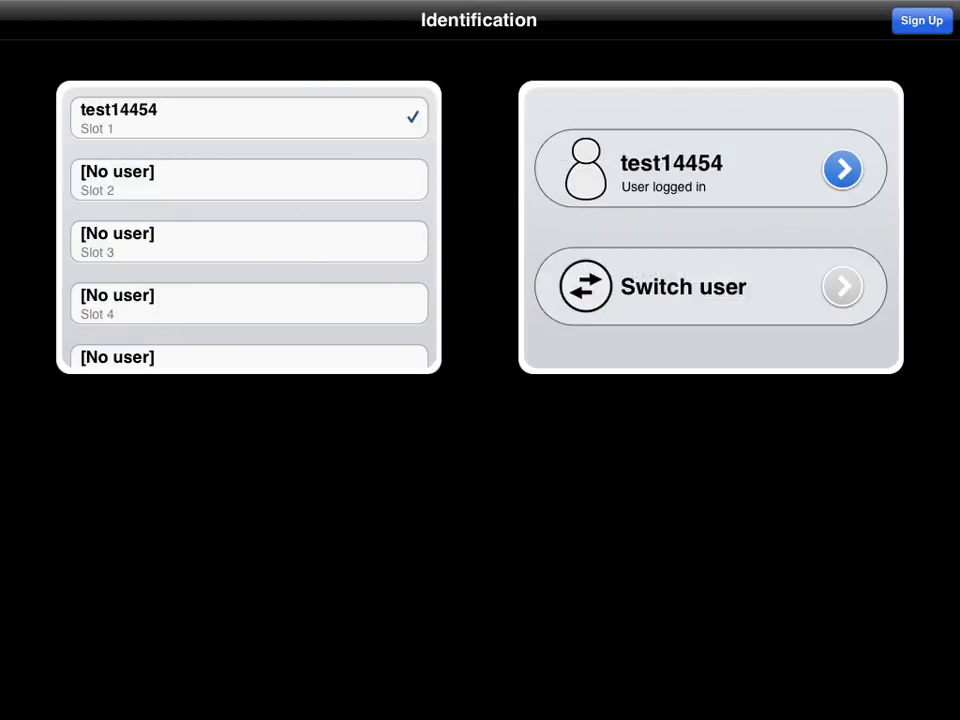
left_click(250, 180)
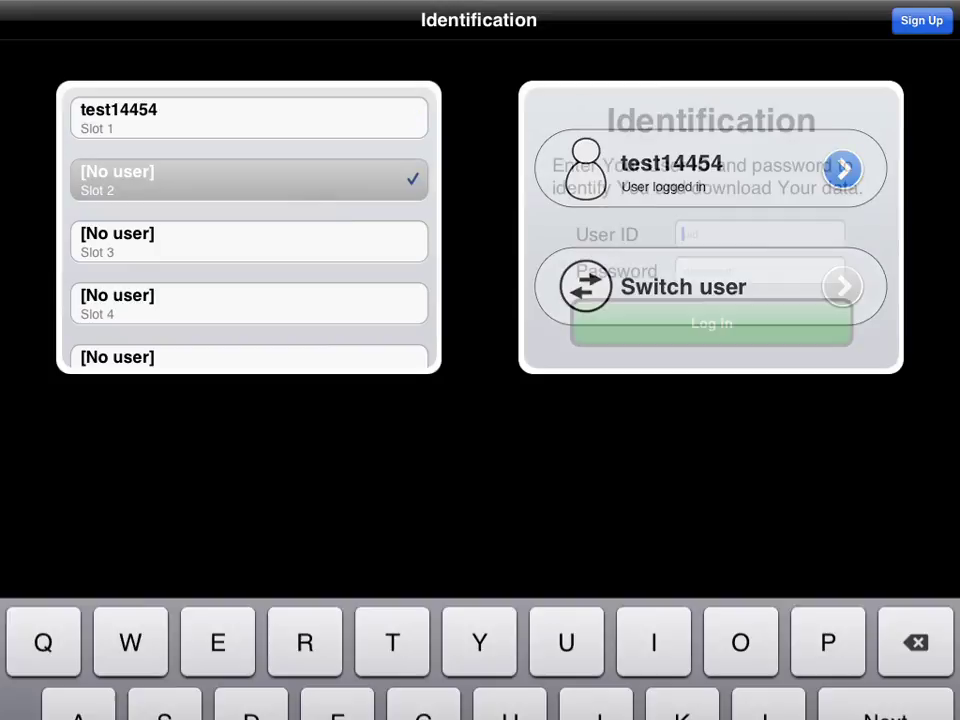
left_click(250, 117)
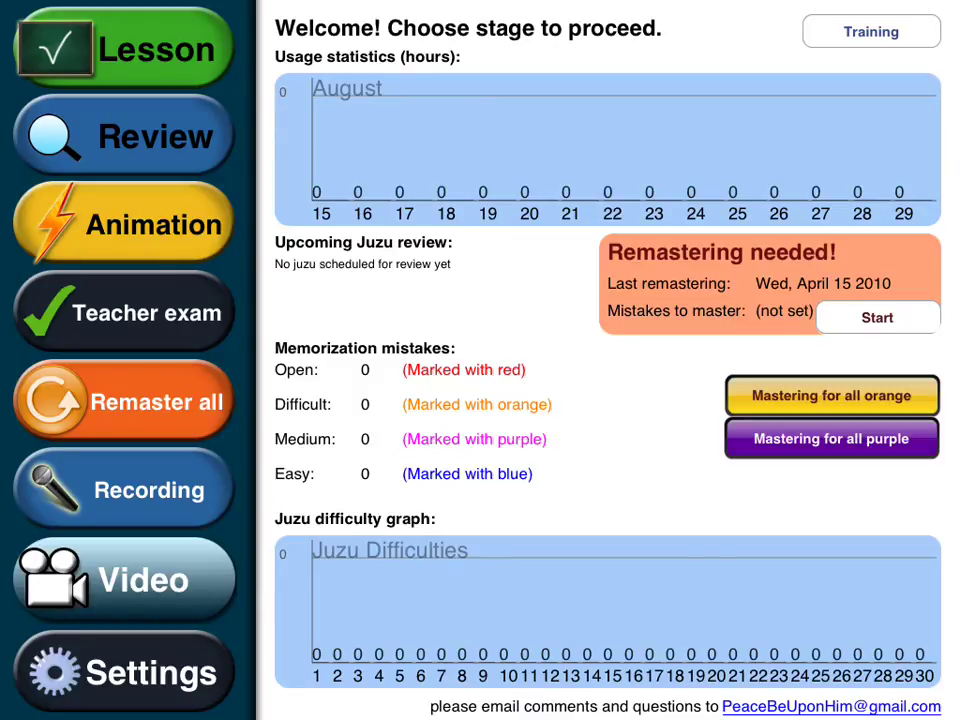
left_click(56, 48)
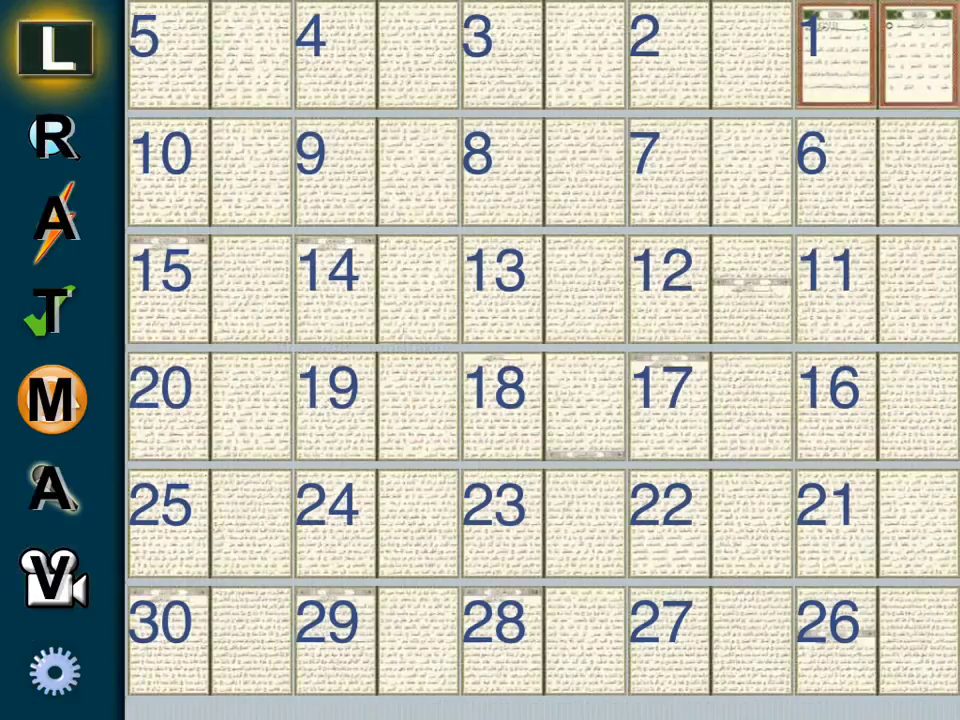
left_click(694, 79)
left_click(56, 48)
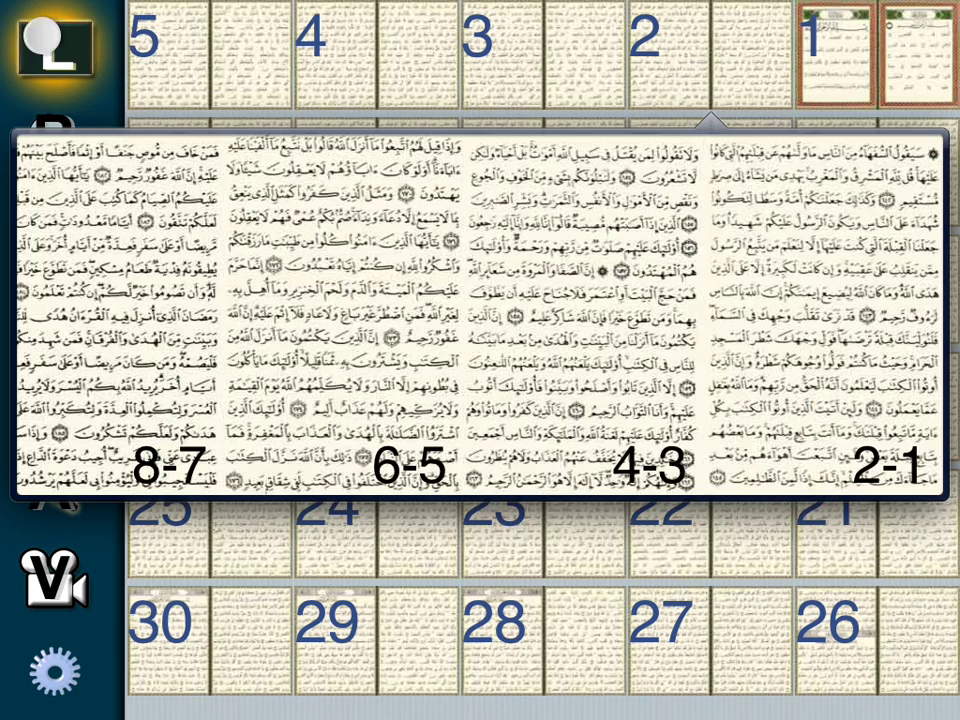
left_click(56, 48)
left_click(150, 137)
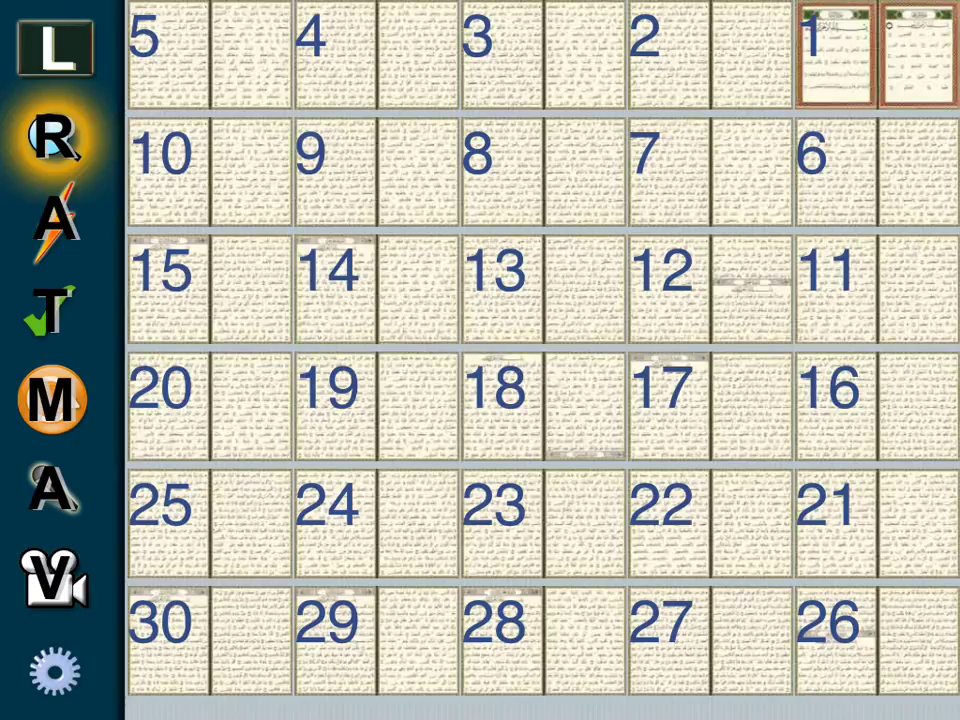
left_click(52, 138)
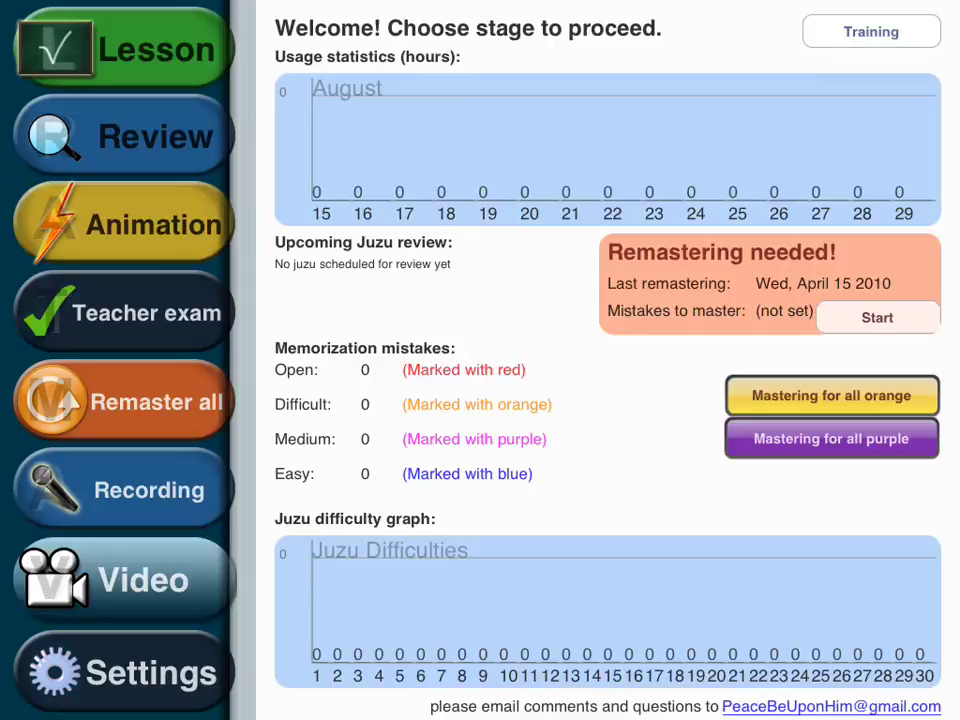
Show the Teacher exam juz grid and preview pages 121–124 of juz 7
left_click(124, 224)
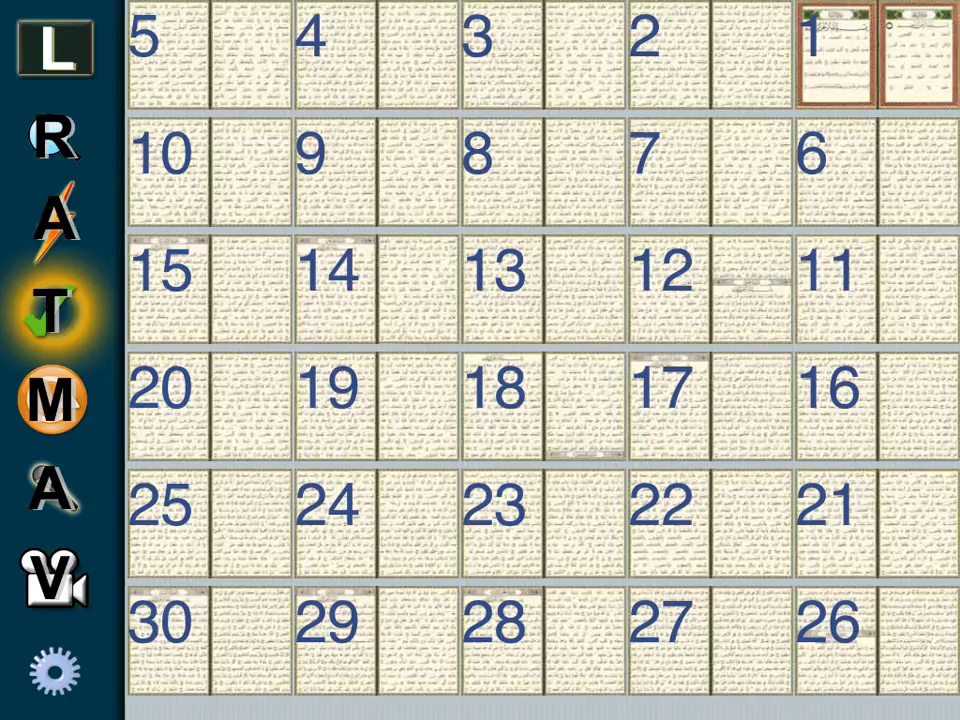
left_click(720, 180)
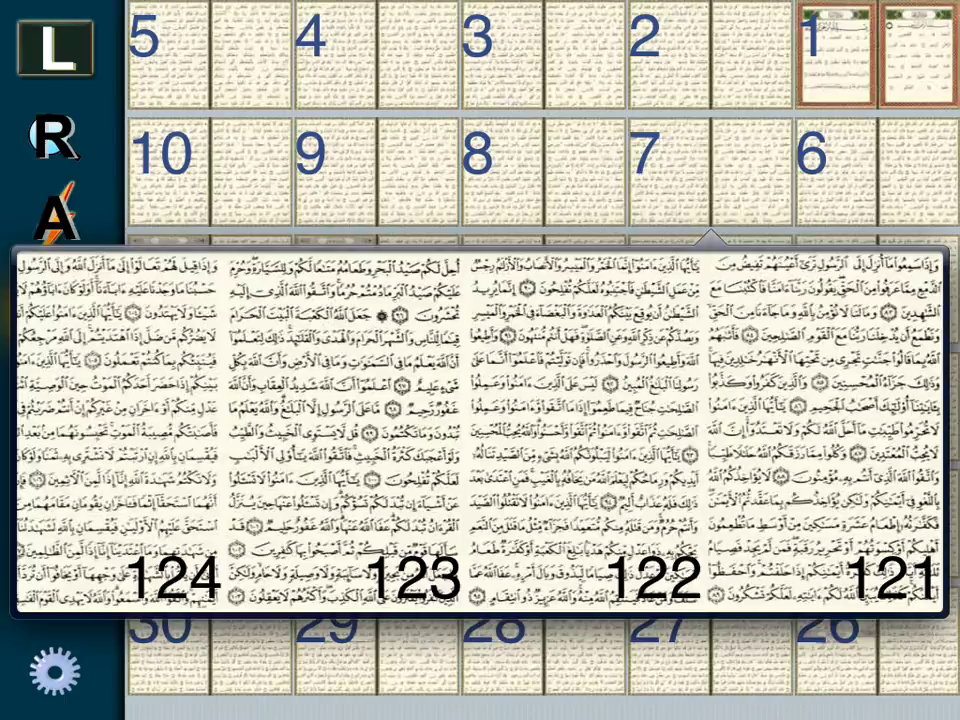